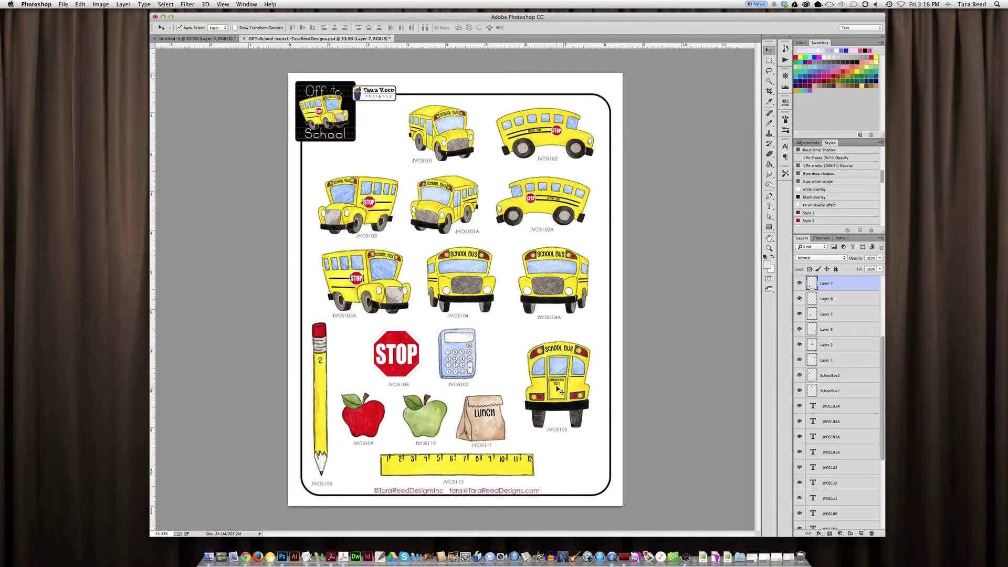
Nudge the rear-view school bus above the JVOS105 label slightly up, and flatten all layers of the icon sheet.
mouse_move(567, 391)
left_mouse_down()
mouse_move(588, 368)
mouse_move(575, 389)
left_mouse_up()
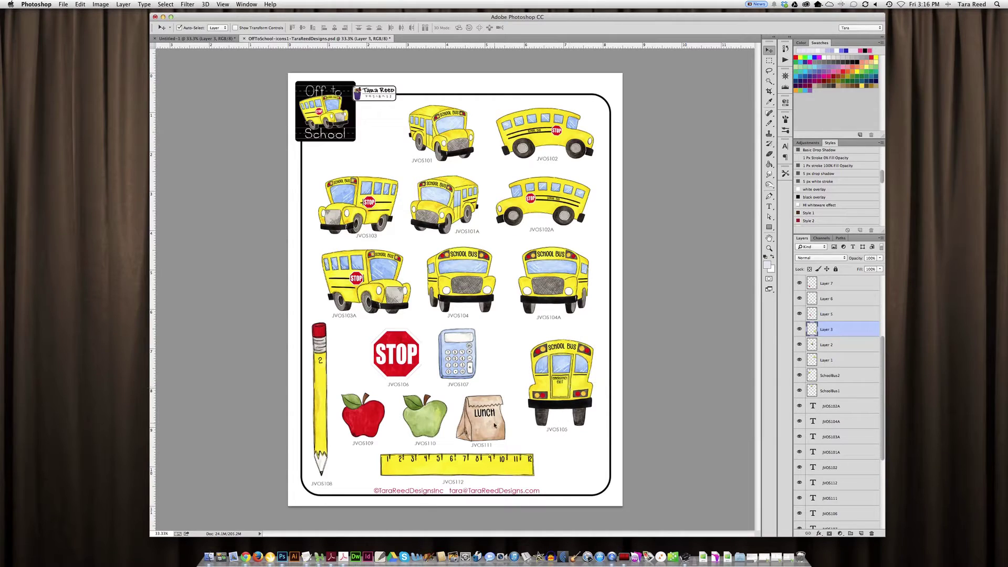
left_click(498, 412)
mouse_move(498, 406)
left_mouse_down()
mouse_move(511, 410)
mouse_move(499, 405)
left_mouse_up()
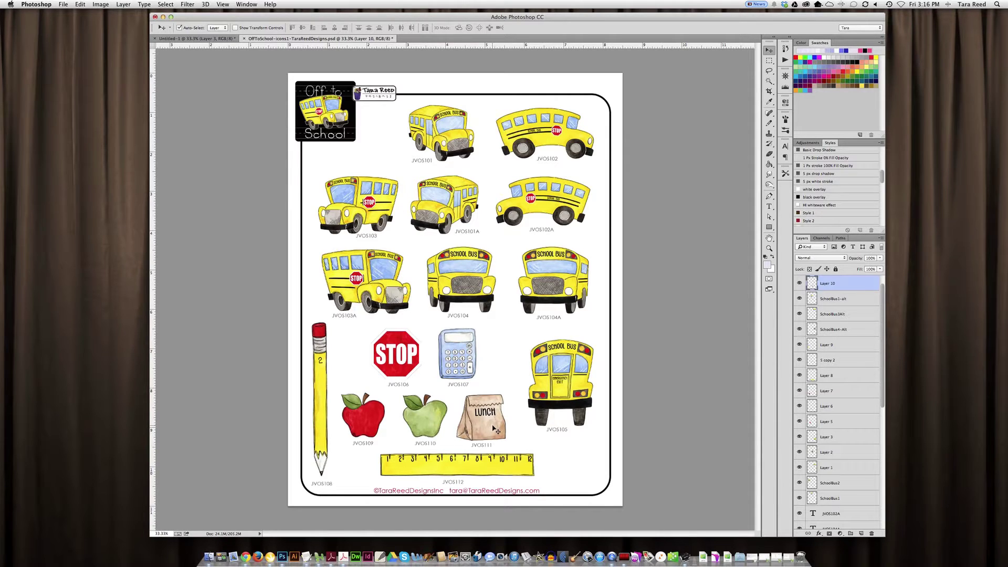
left_click(880, 239)
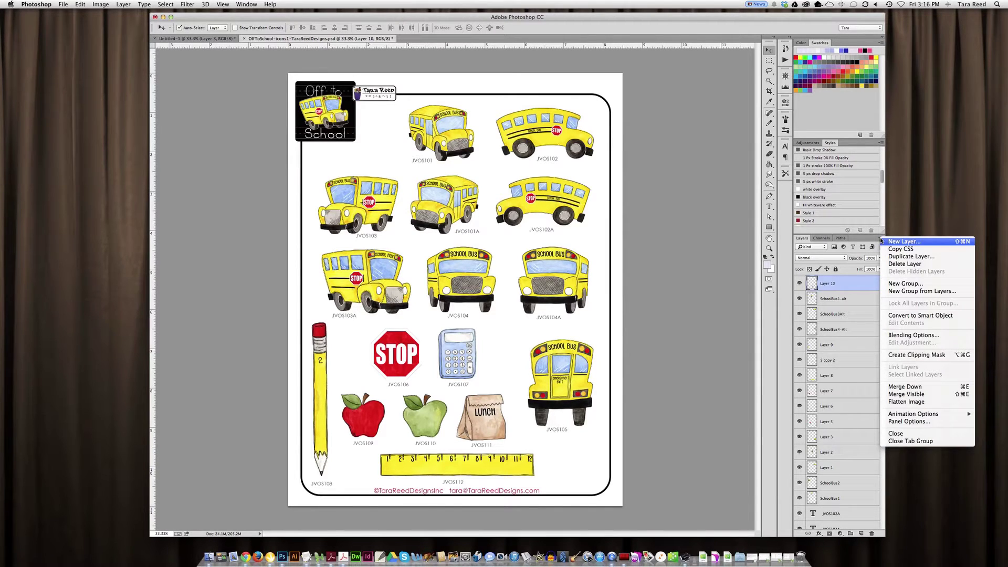
left_click(900, 402)
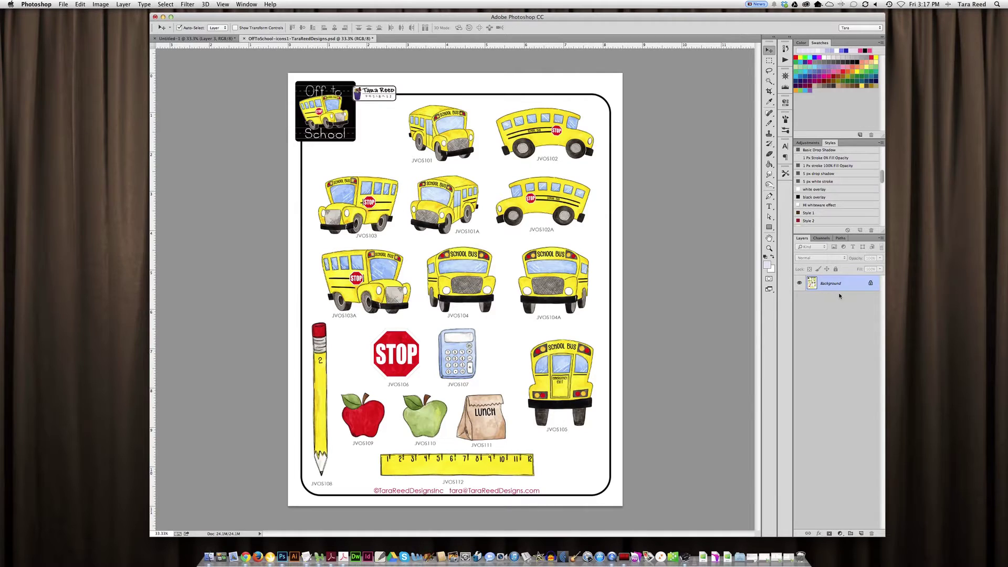
Save the flattened sheet as Photoshop EPS in the marketing/eps folder, replacing the existing file, with TIFF (8 bits/pixel) preview and ASCII85 encoding.
left_click(63, 5)
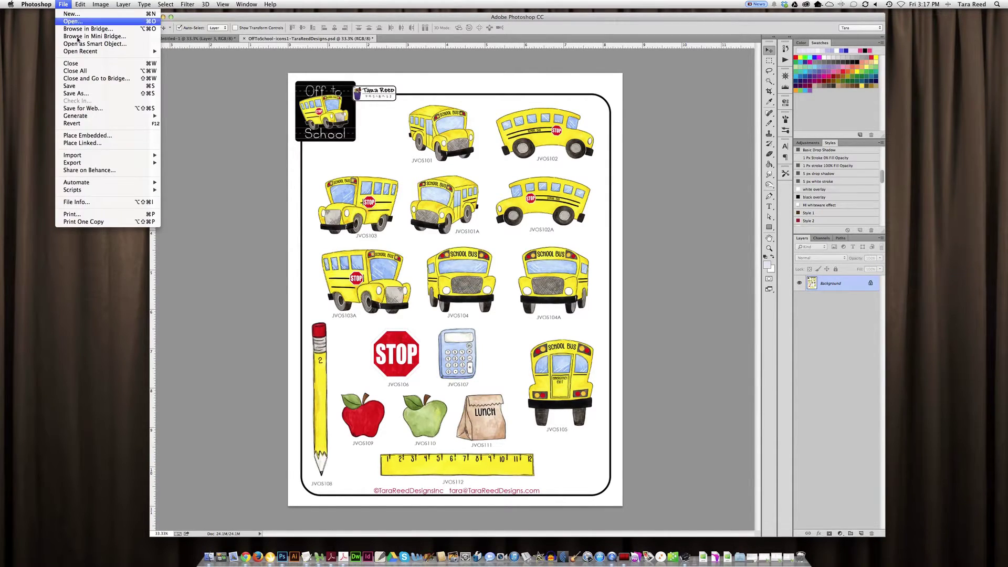
left_click(92, 93)
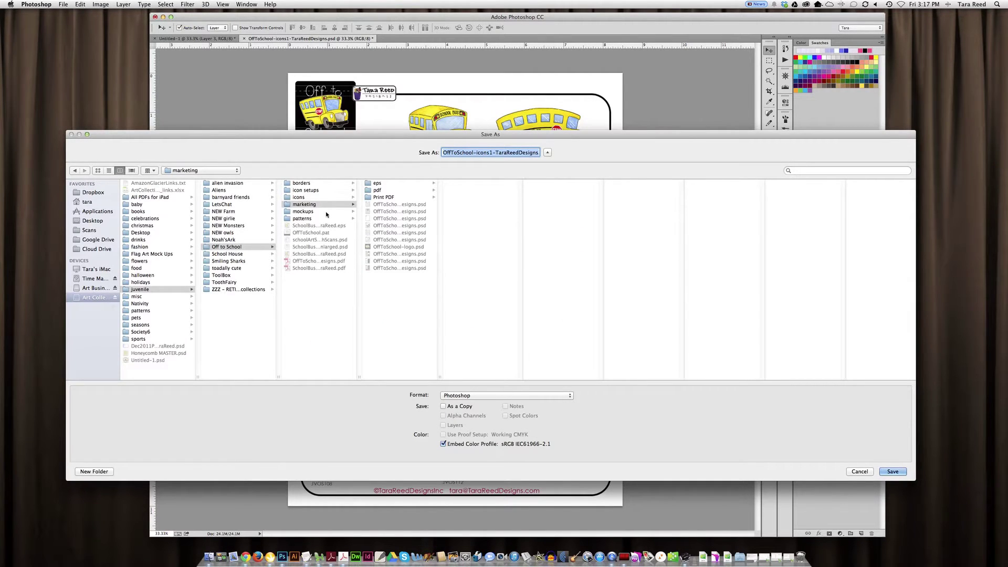
left_click(376, 184)
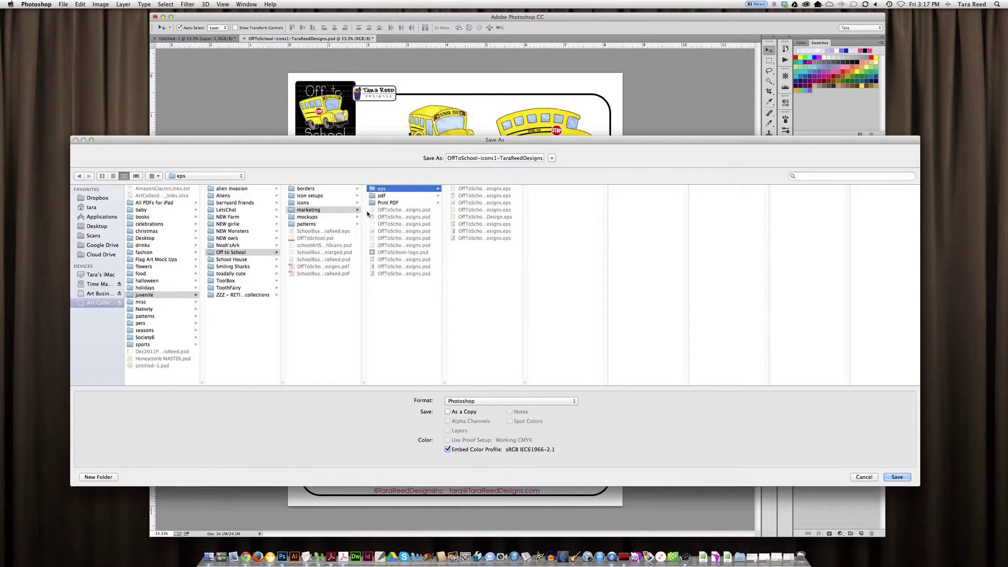
left_click(484, 401)
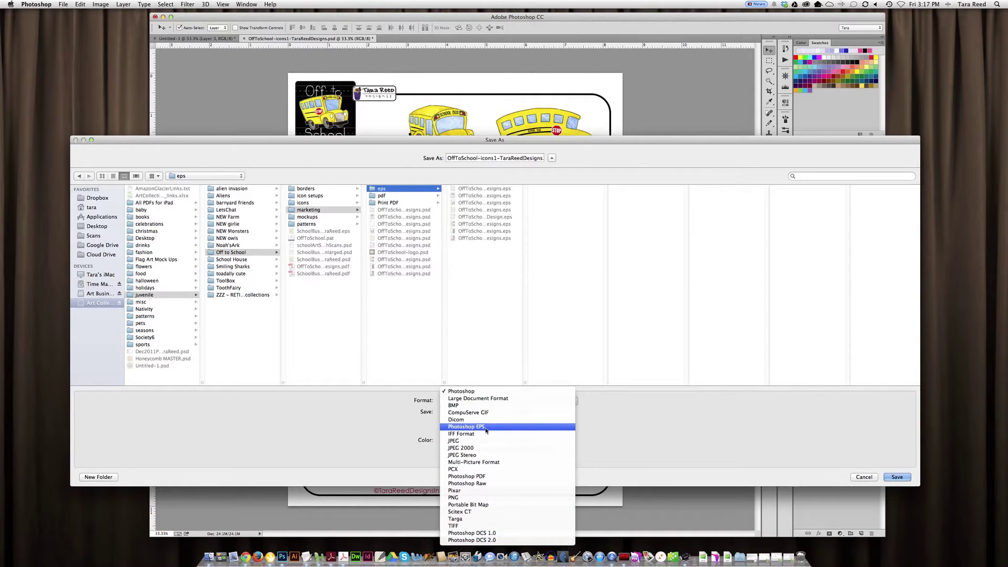
left_click(487, 429)
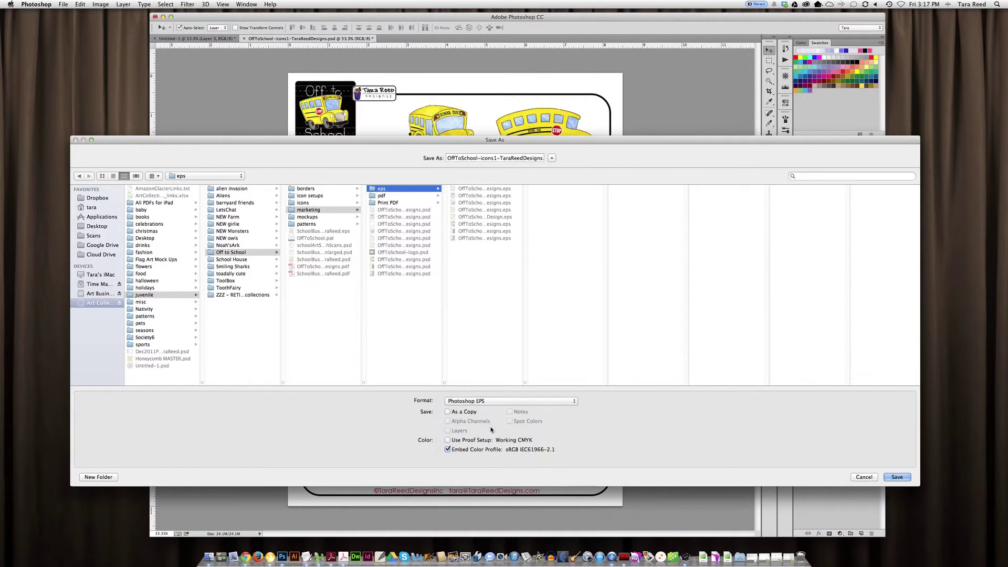
left_click(896, 477)
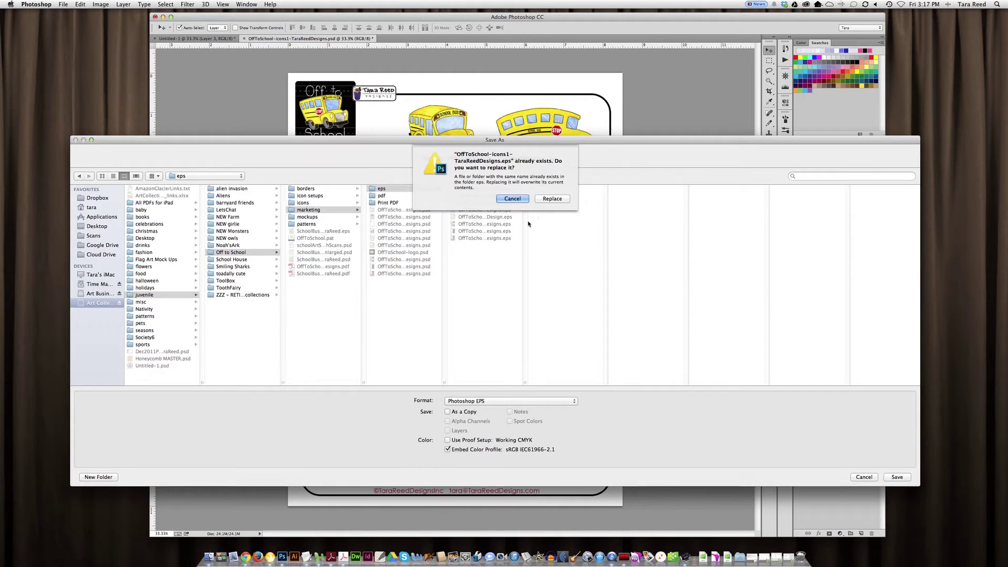
left_click(551, 198)
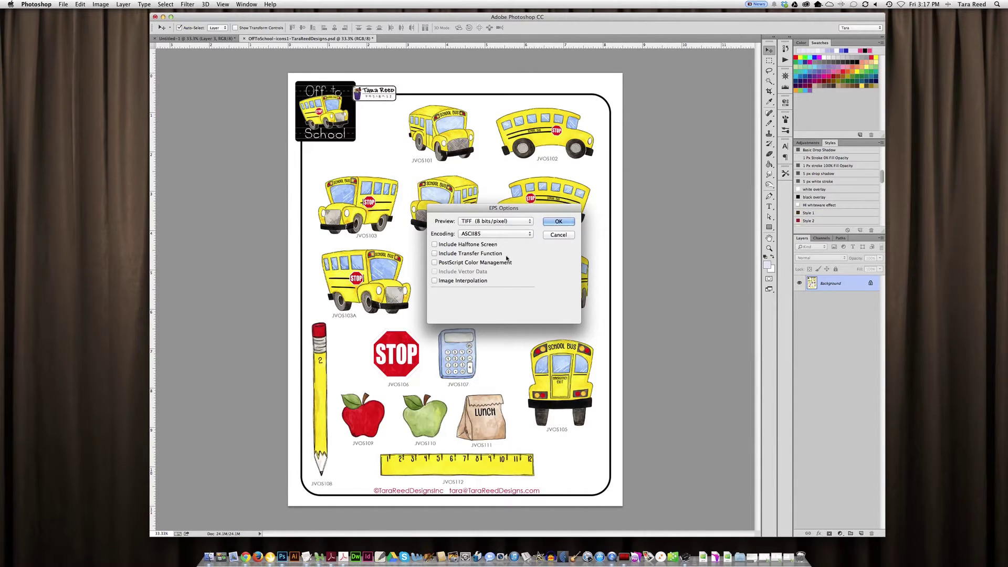
key("Return")
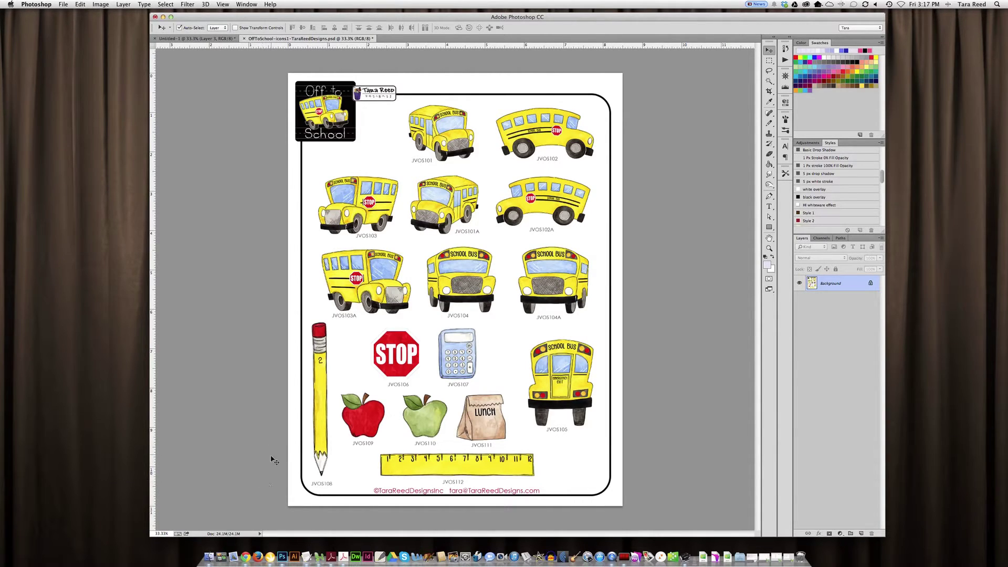
Switch to Acrobat Distiller beside the Finder window and set its default PDF settings to Smallest File Size.
left_click(331, 558)
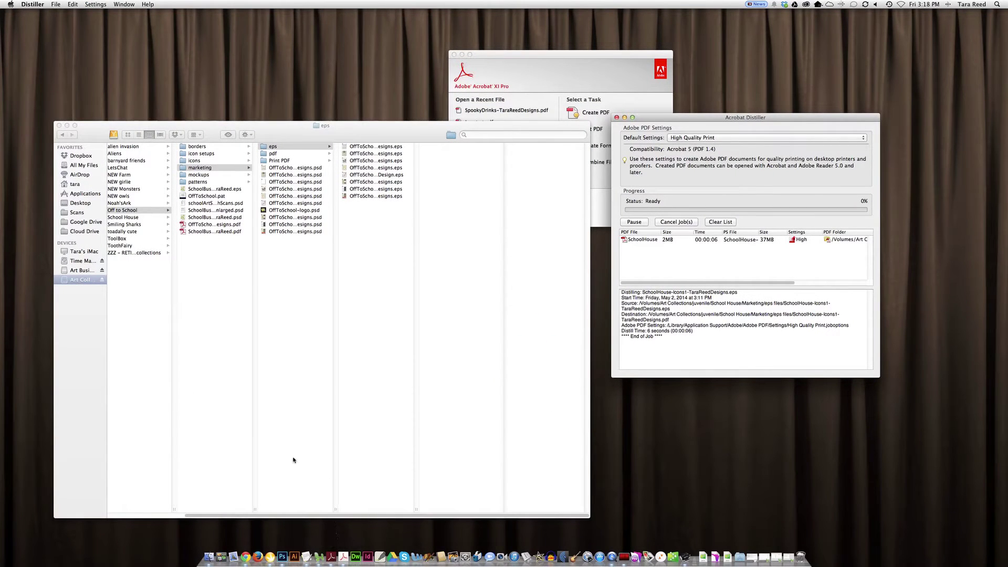
left_click_drag(687, 118, 671, 116)
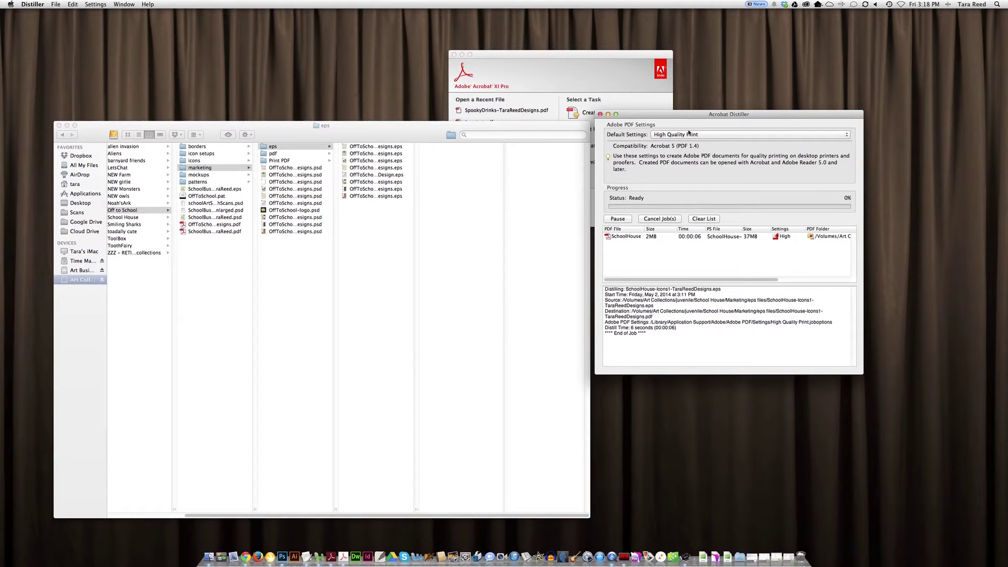
left_click_drag(700, 114, 691, 118)
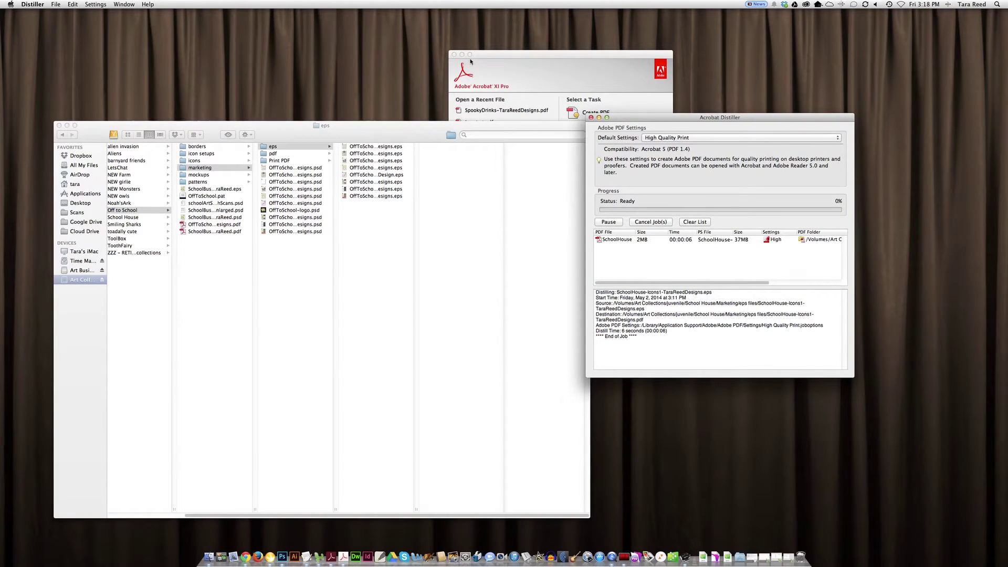
left_click_drag(497, 57, 650, 349)
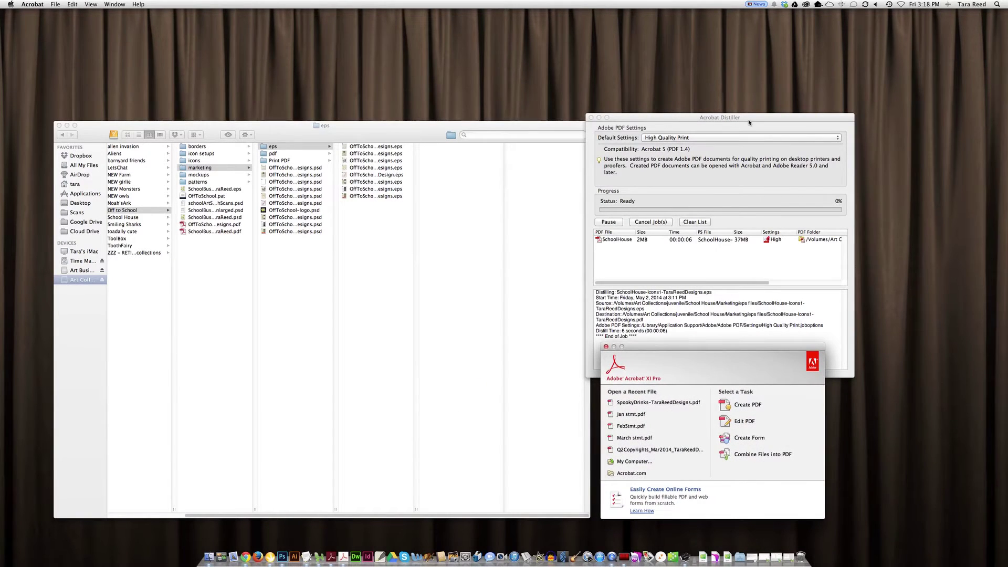
left_click_drag(750, 119, 770, 72)
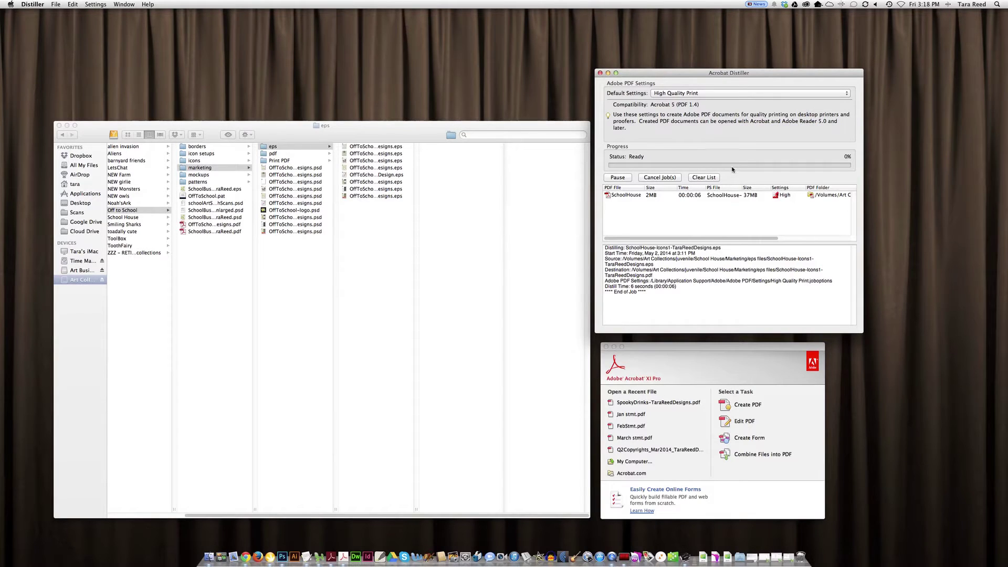
left_click(722, 94)
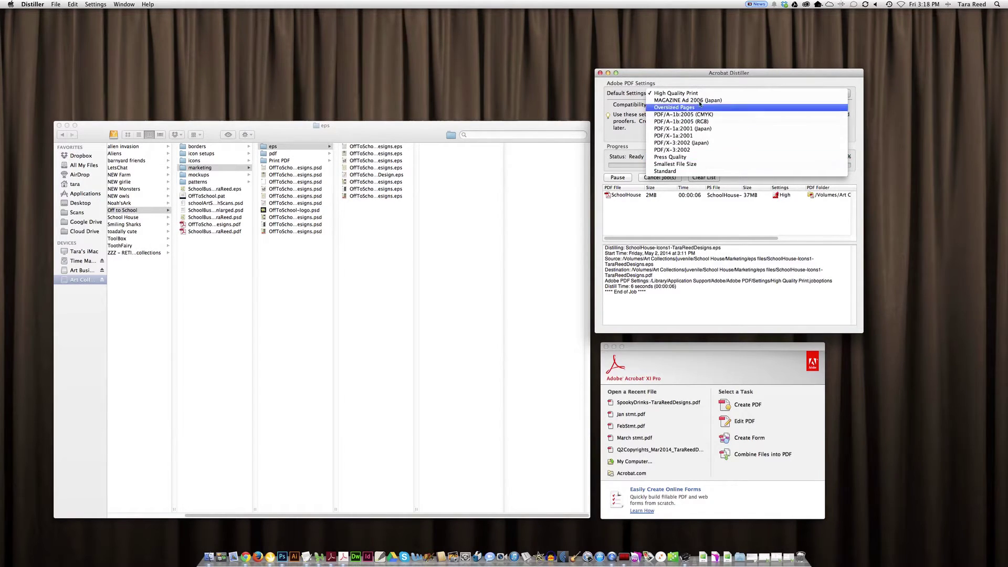
left_click(697, 165)
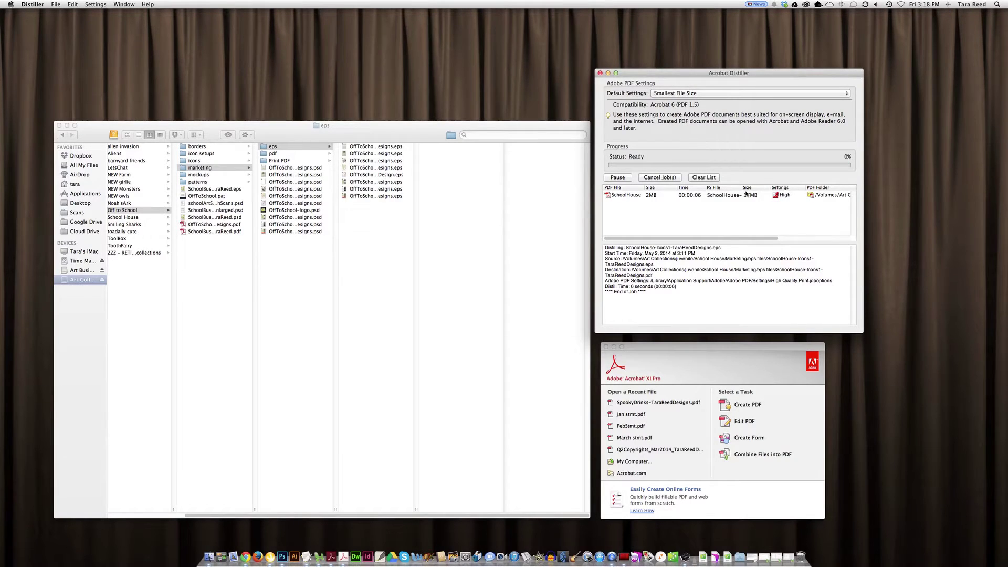
left_click(57, 6)
left_click(66, 14)
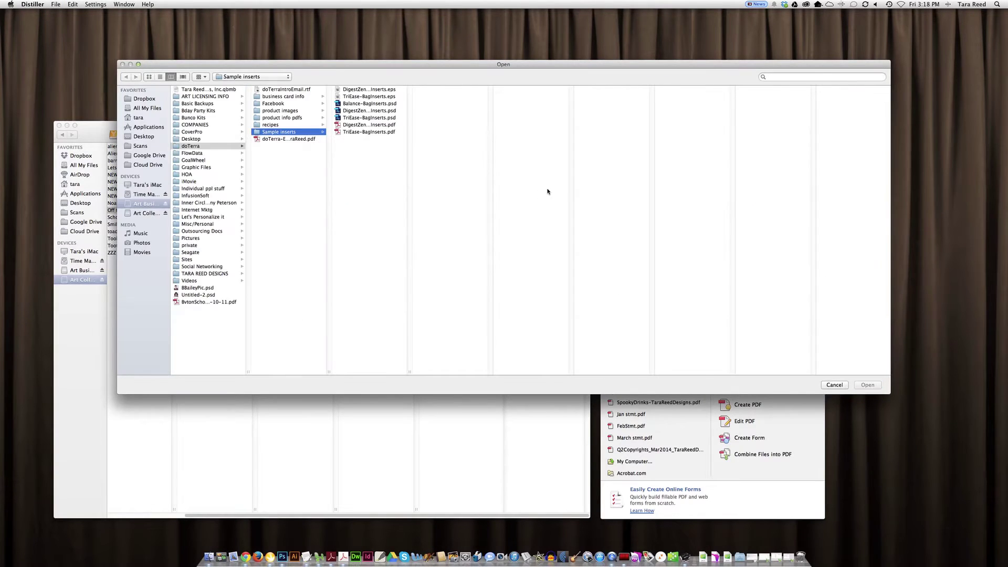
left_click(833, 384)
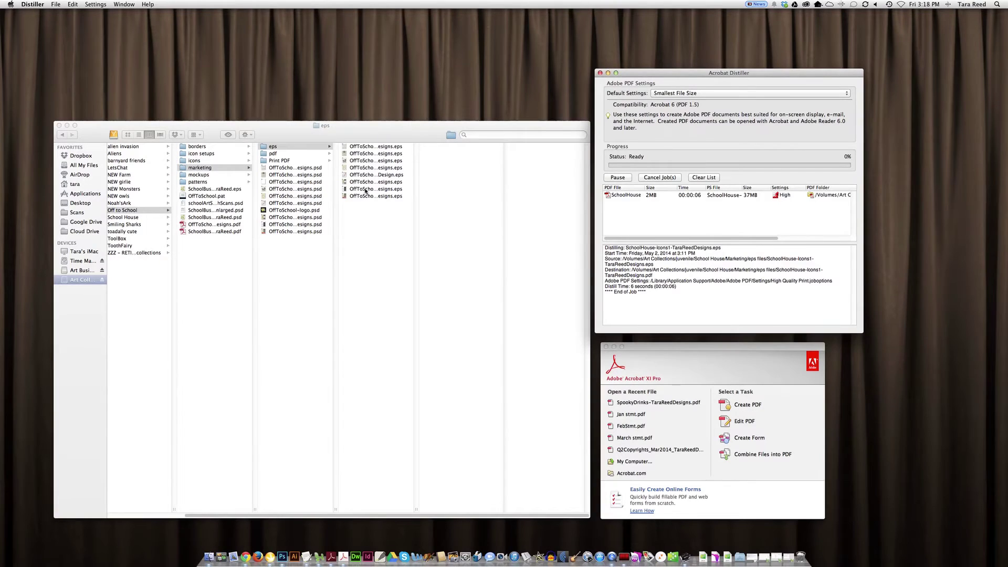
Distill the OffToSchool-icons1 EPS file from the eps folder into a PDF, and select that PDF in Finder.
left_click_drag(362, 168, 649, 222)
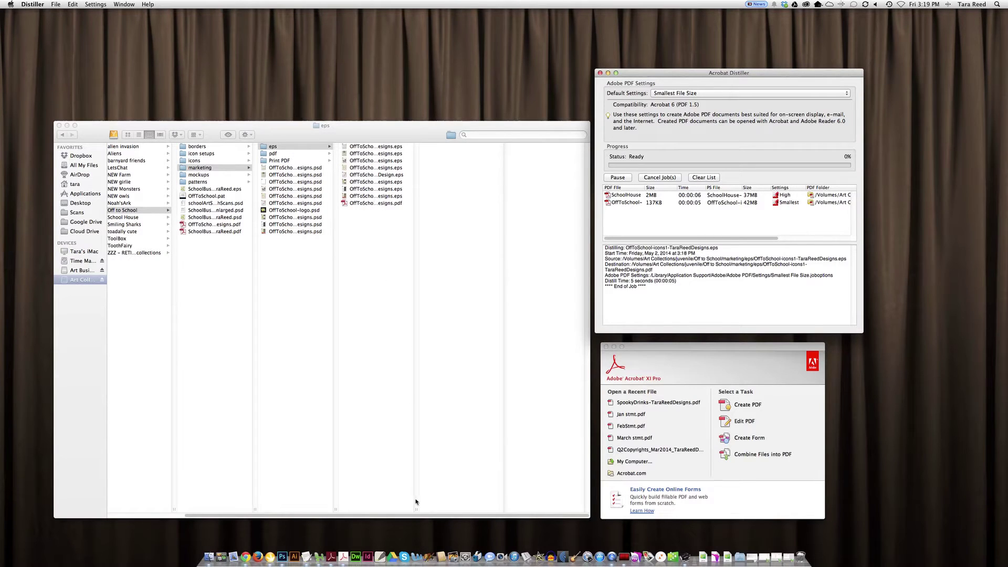
left_click(359, 204)
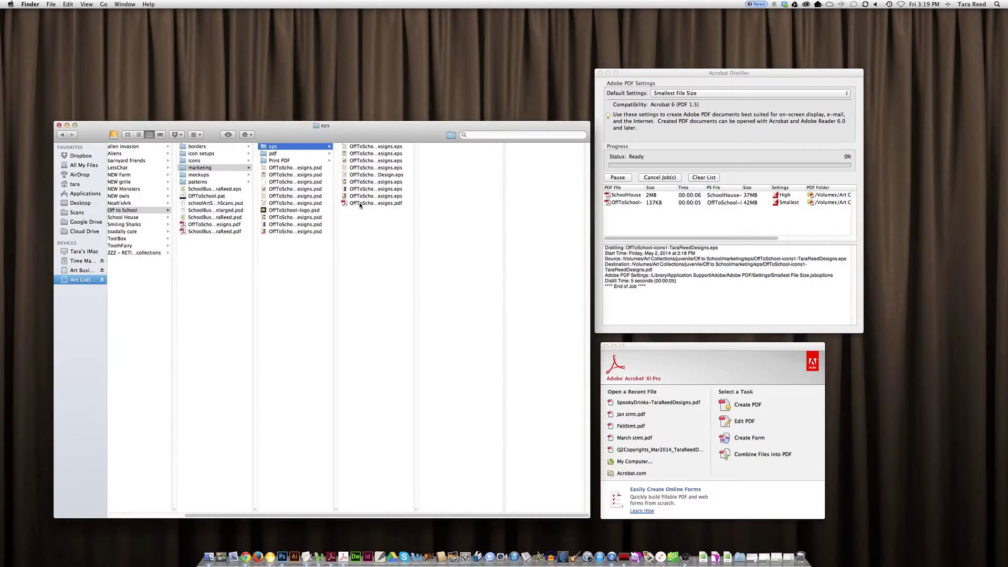
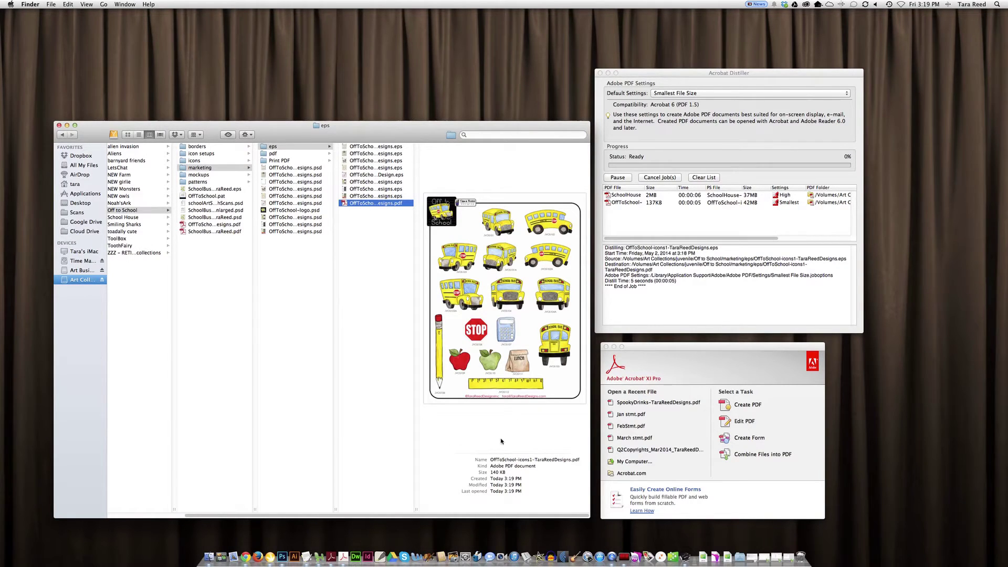
Open the distilled OffToSchool-icons1 PDF in Acrobat to check its image quality, and minimize its window.
double_click(363, 204)
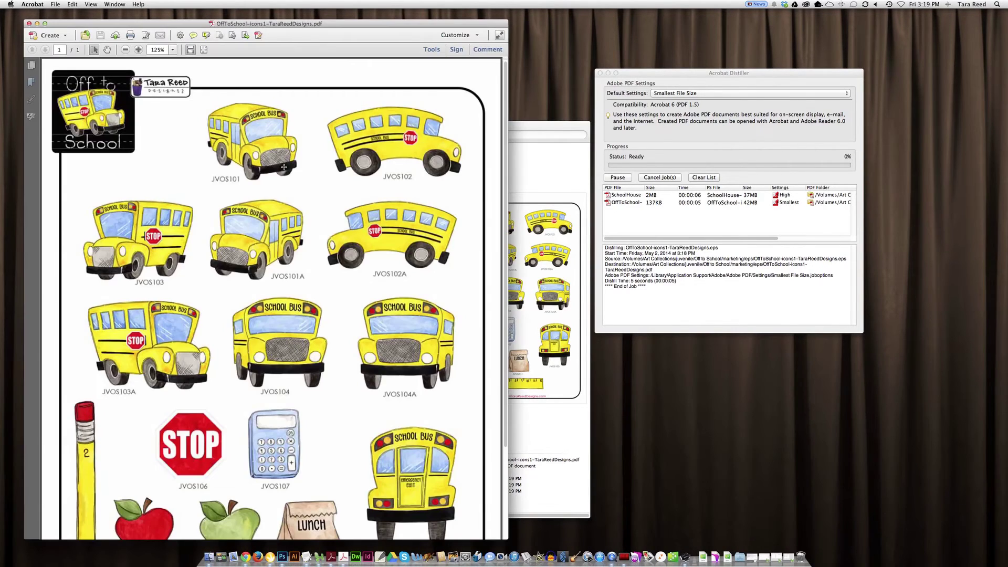
left_click_drag(328, 24, 394, 20)
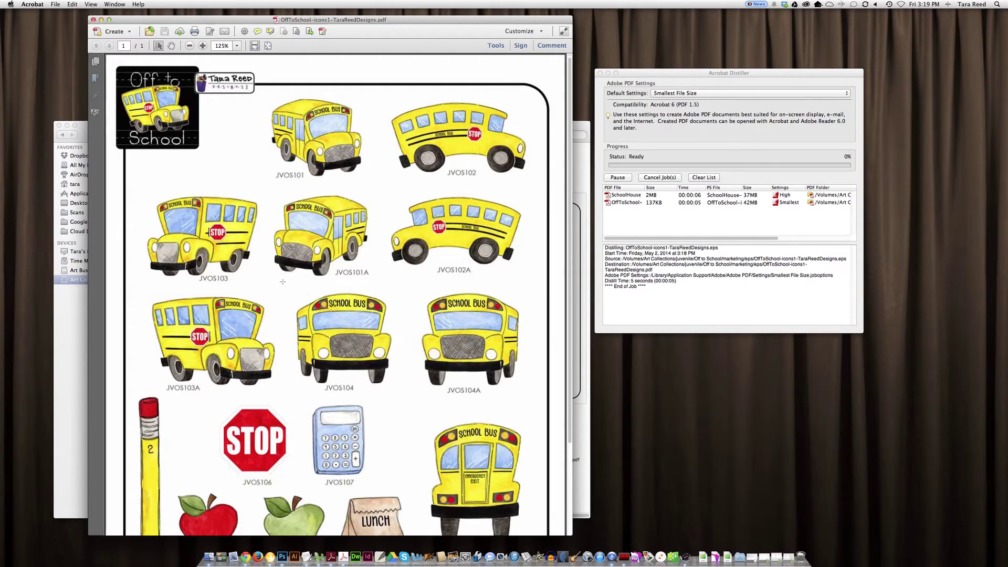
left_click_drag(124, 22, 125, 19)
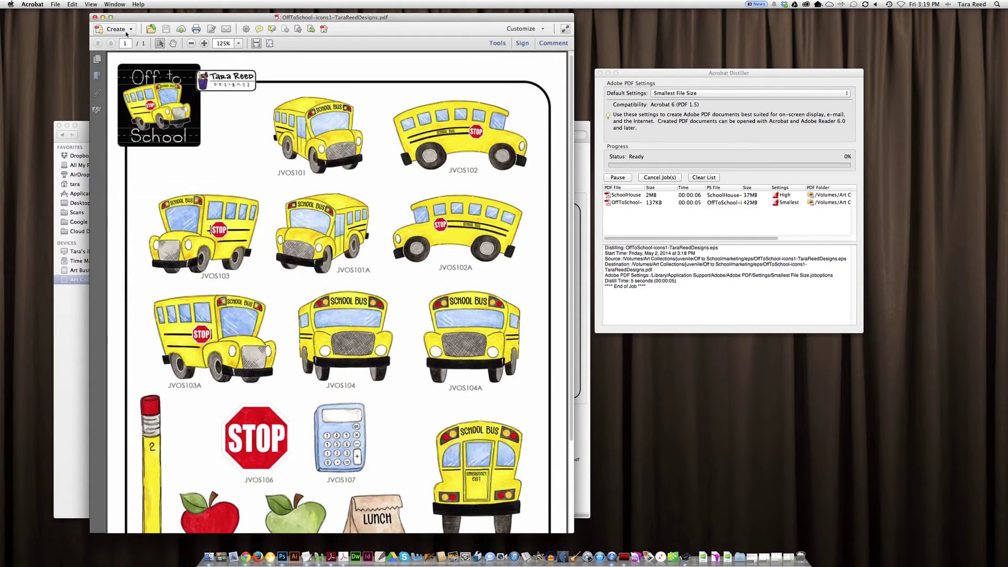
left_click(103, 17)
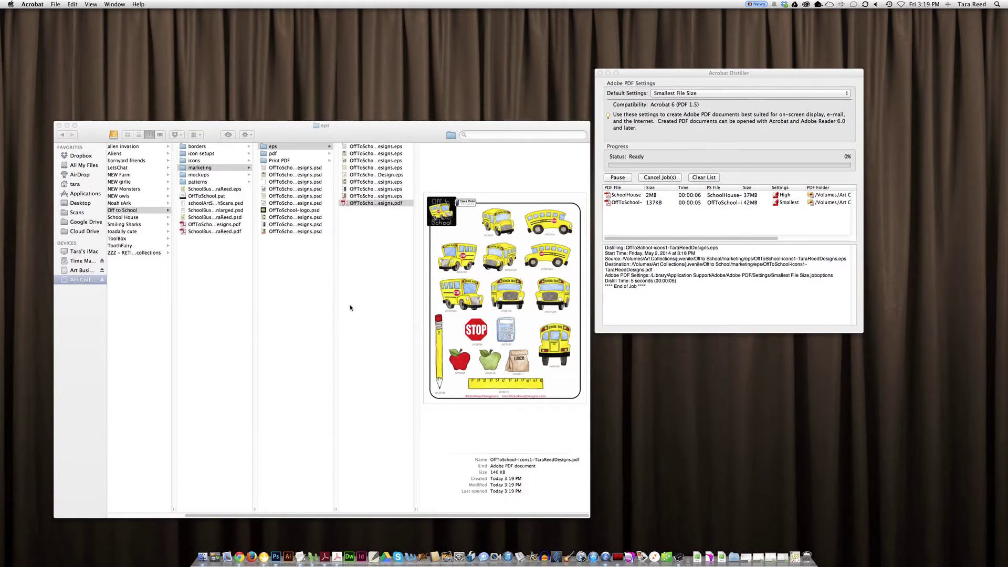
Open the print version of the OffToSchool-icons1 PDF from the Print PDF folder.
left_click_drag(395, 134, 393, 127)
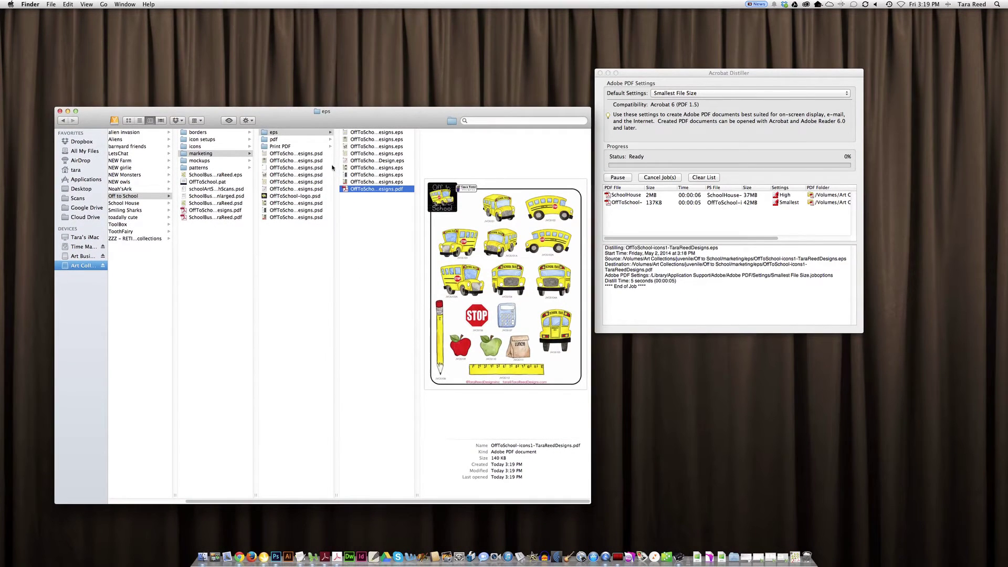
left_click(268, 147)
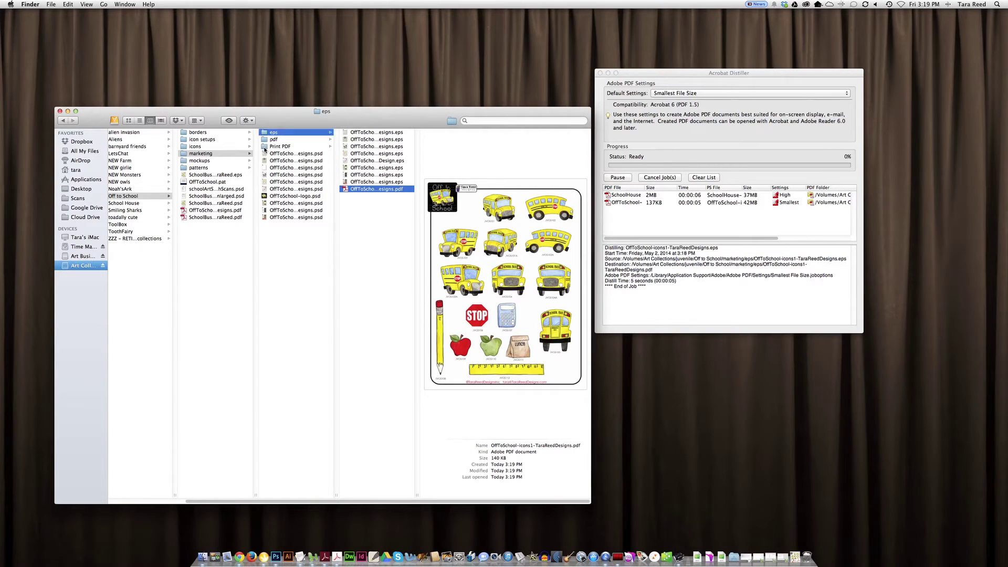
left_click_drag(417, 494, 565, 494)
left_click(382, 154)
double_click(381, 154)
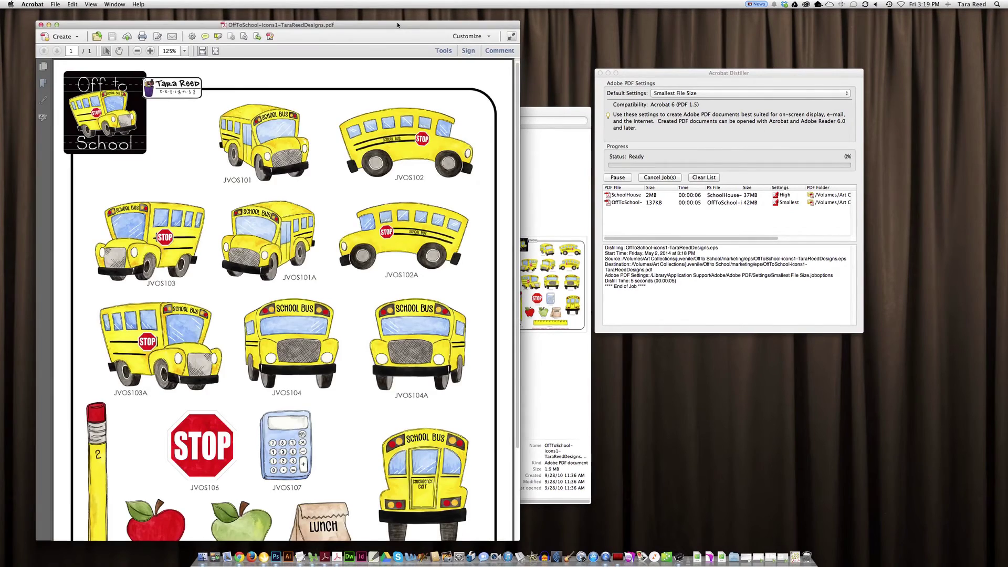
Compare the small-size and print-quality icon PDFs side by side, and close both documents.
left_click(803, 546)
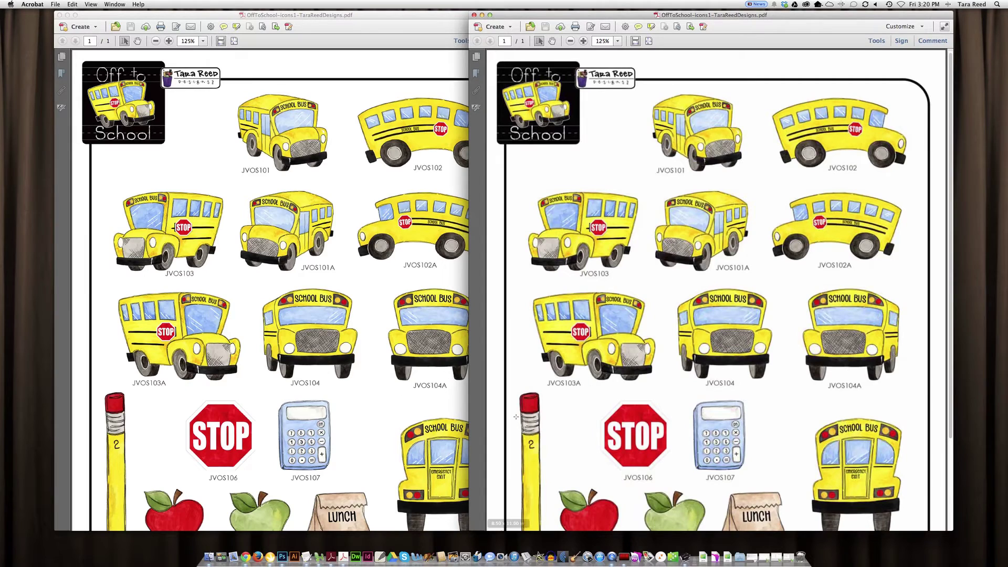
left_click(474, 14)
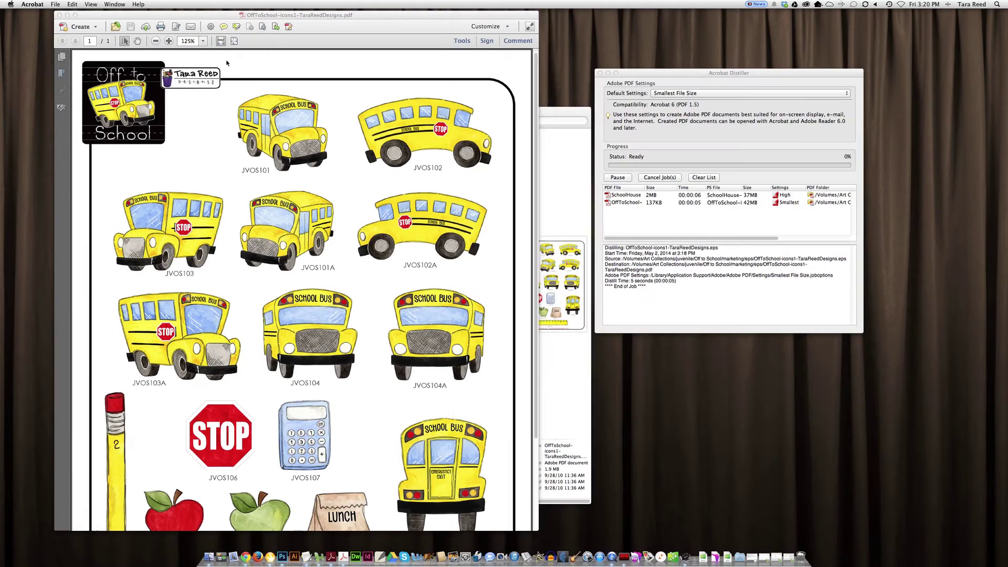
left_click(60, 15)
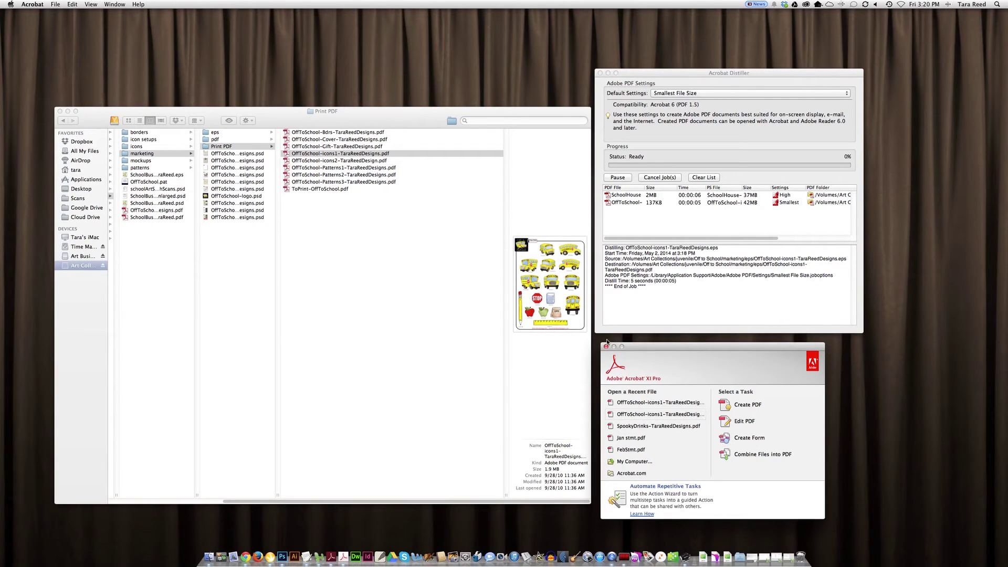
Add the eight individual OffToSchool PDFs from the Print PDF folder to the Combine Files list, and widen its Name column.
left_click_drag(643, 348, 550, 204)
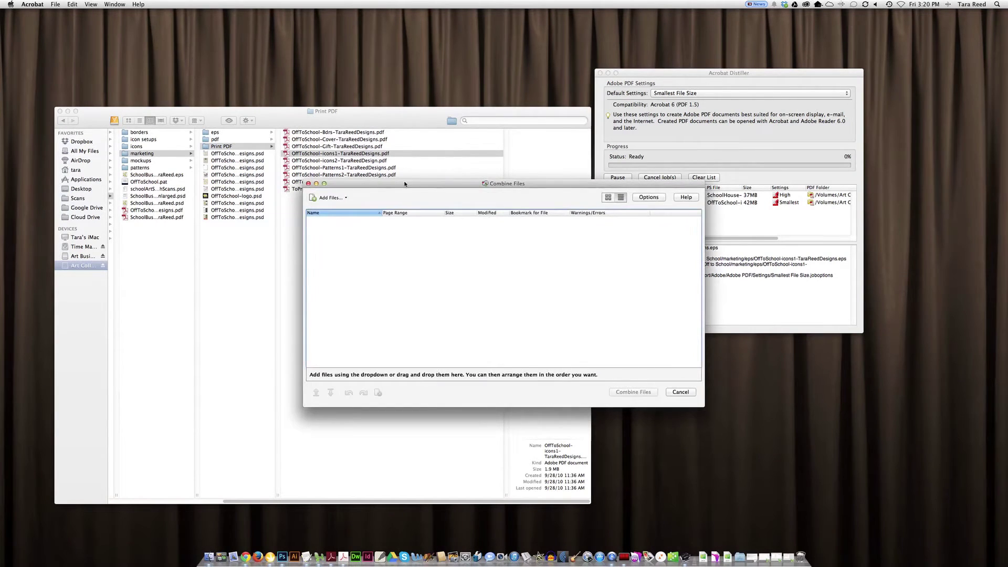
left_click_drag(405, 183, 565, 198)
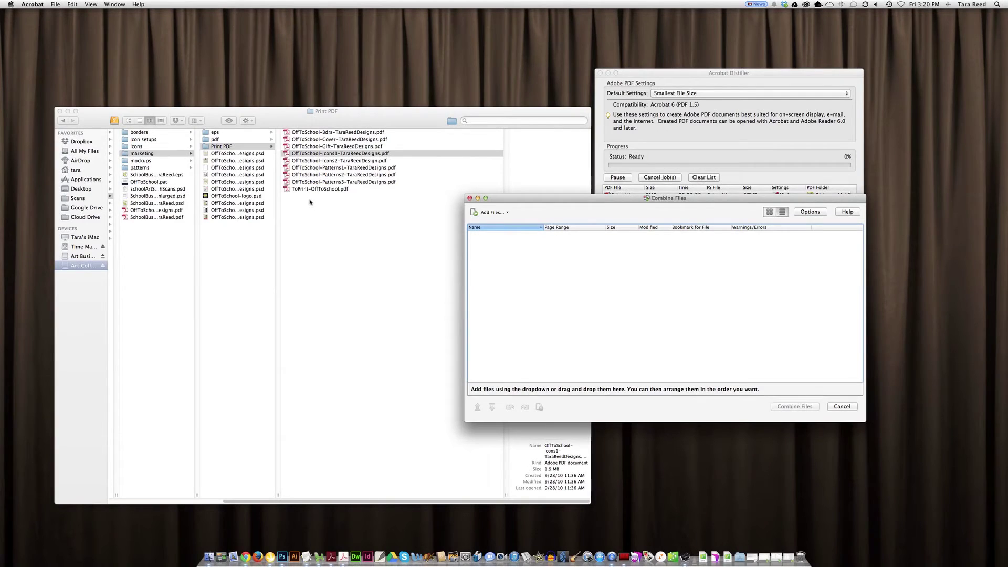
left_click(367, 133)
left_click(366, 182, "shift")
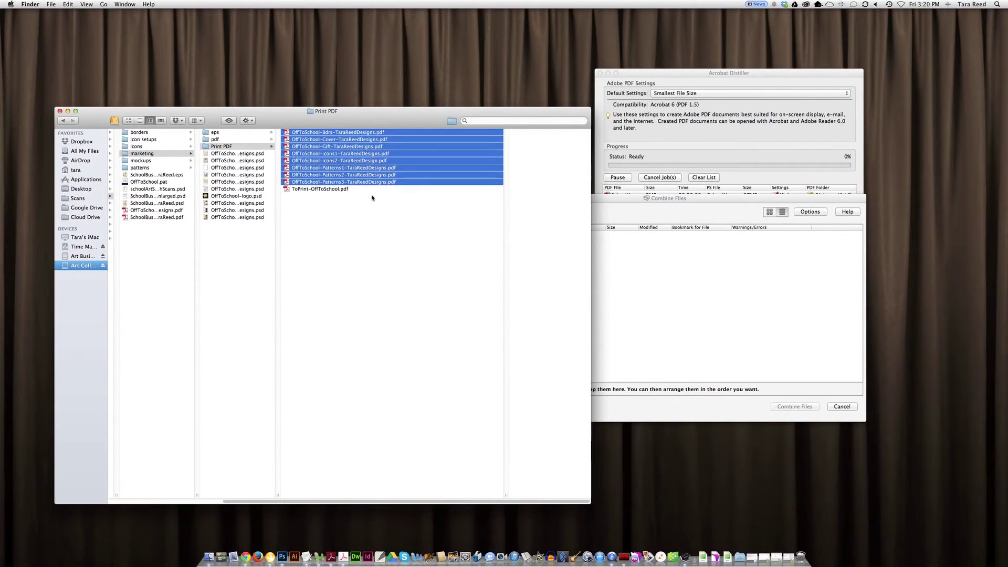
left_click_drag(366, 187, 708, 351)
left_click(677, 361)
left_click_drag(542, 228, 635, 227)
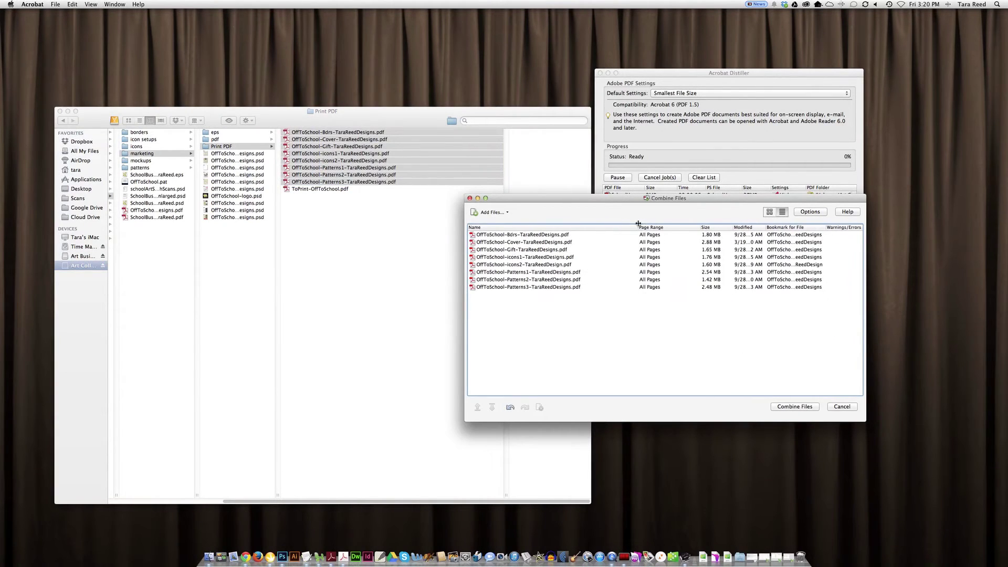
Order the Cover PDF first and the Gift PDF second in the list, and combine the files into one PDF.
left_click(510, 243)
left_click(477, 407)
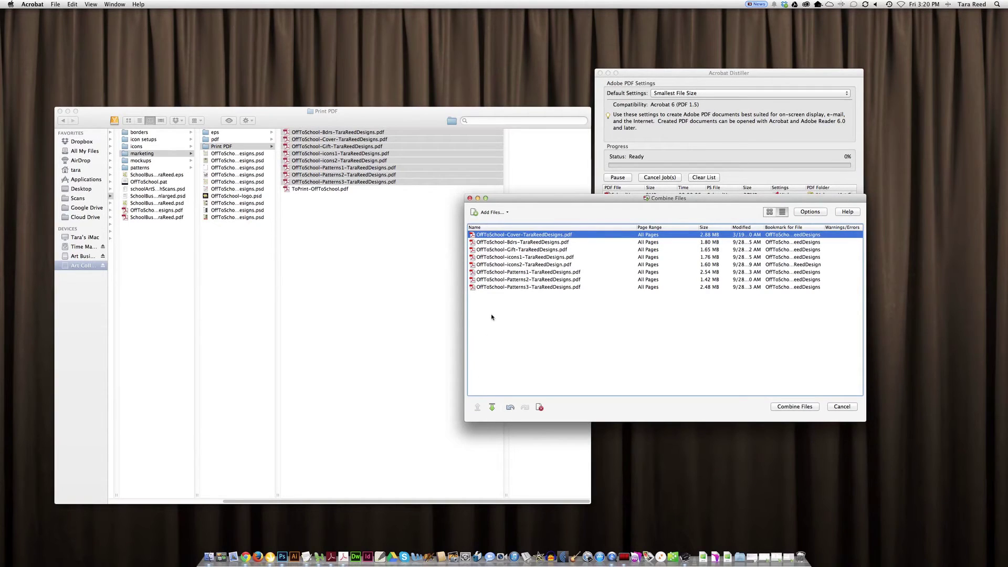
left_click(504, 250)
left_click(477, 408)
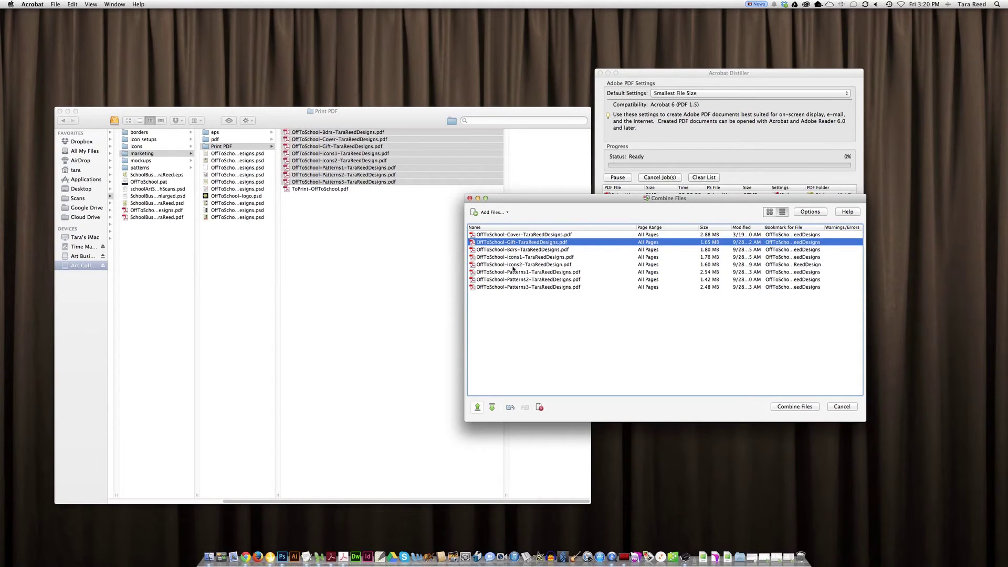
left_click(794, 407)
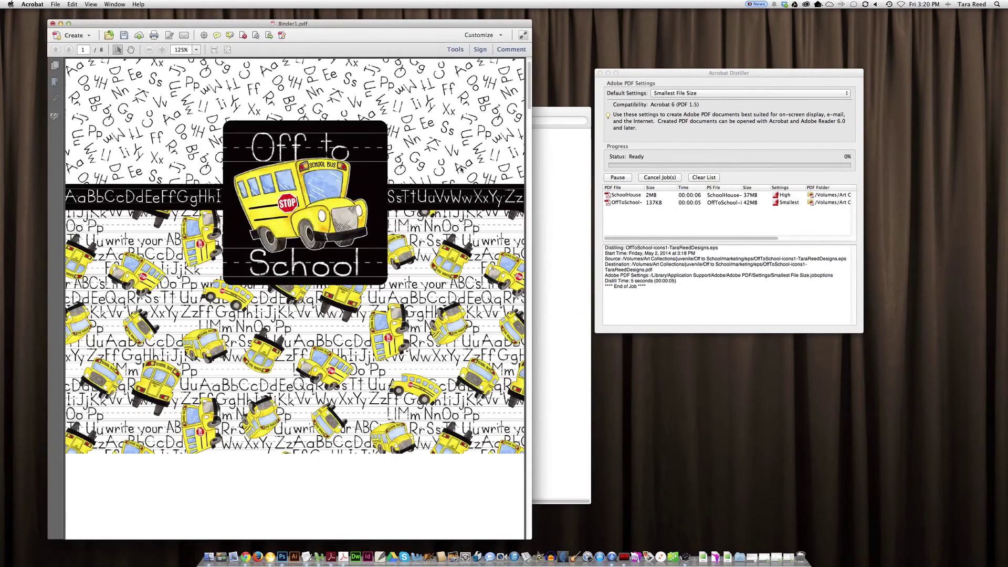
Fit a whole page of the combined PDF in the window and page through the document to page 7.
left_click_drag(358, 28, 490, 21)
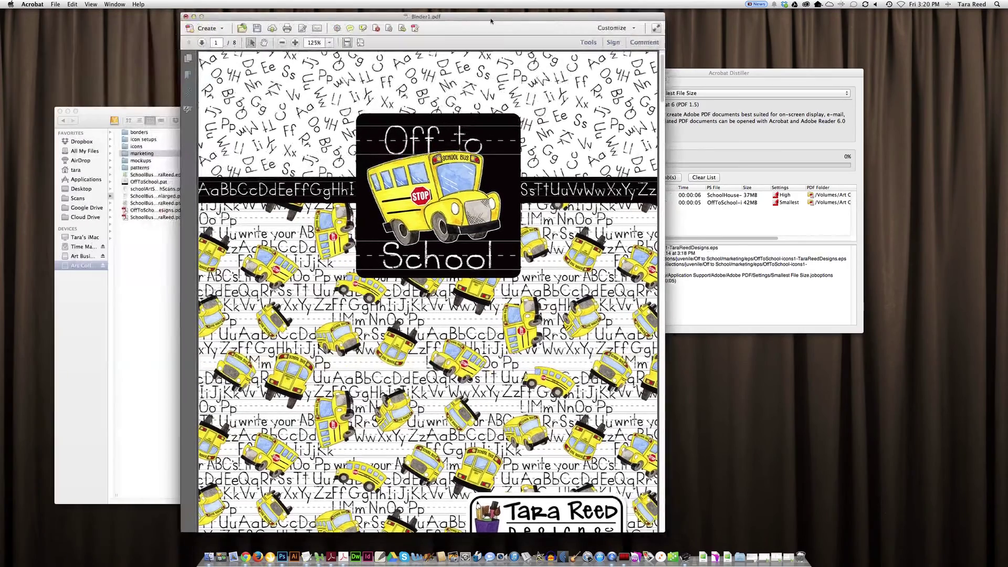
left_click(361, 43)
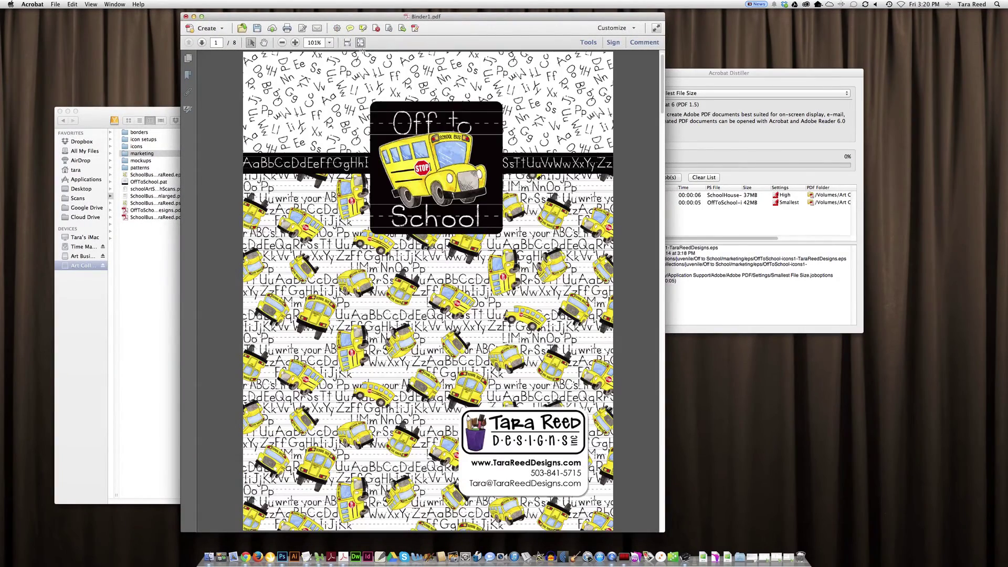
left_click(202, 43)
left_click(202, 43)
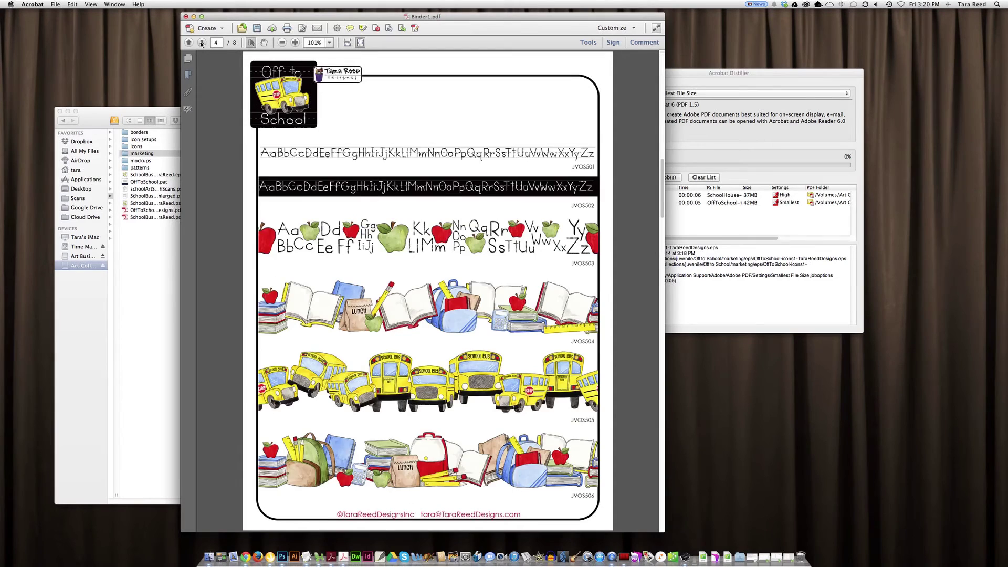
left_click(202, 43)
left_click(202, 43)
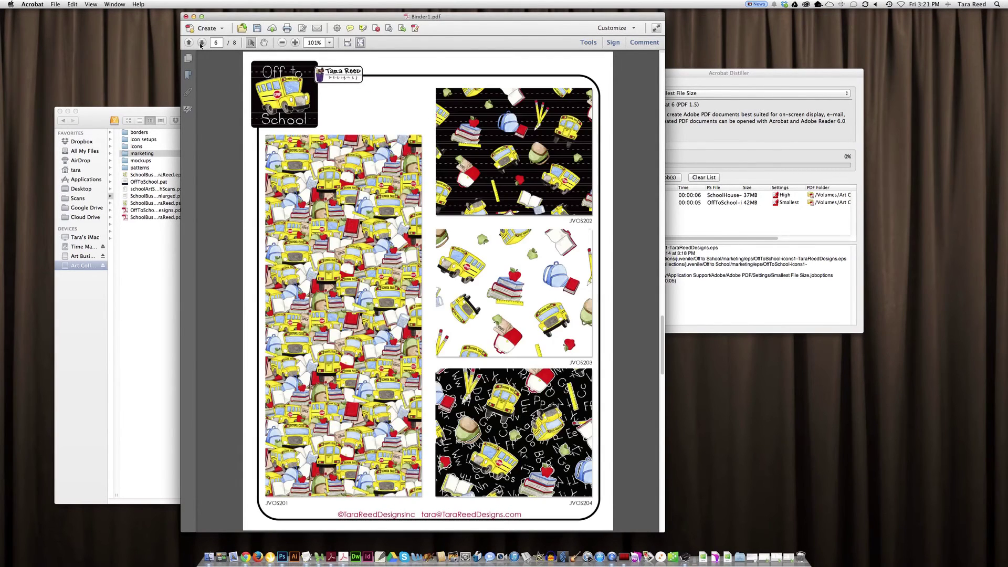
left_click(202, 43)
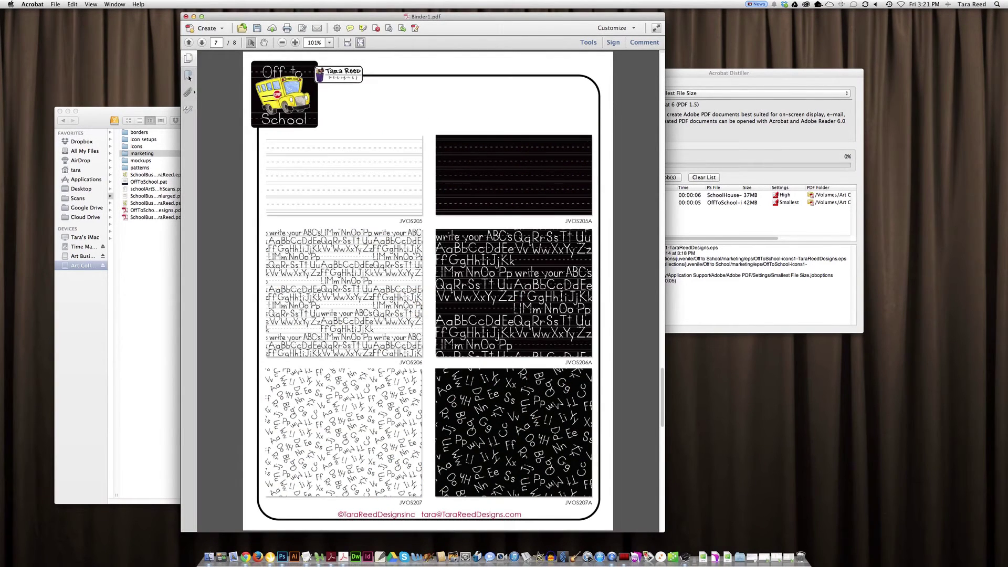
Show the page thumbnails and reorder the pages, placing the first icons page third and the second icons page sixth.
left_click(188, 58)
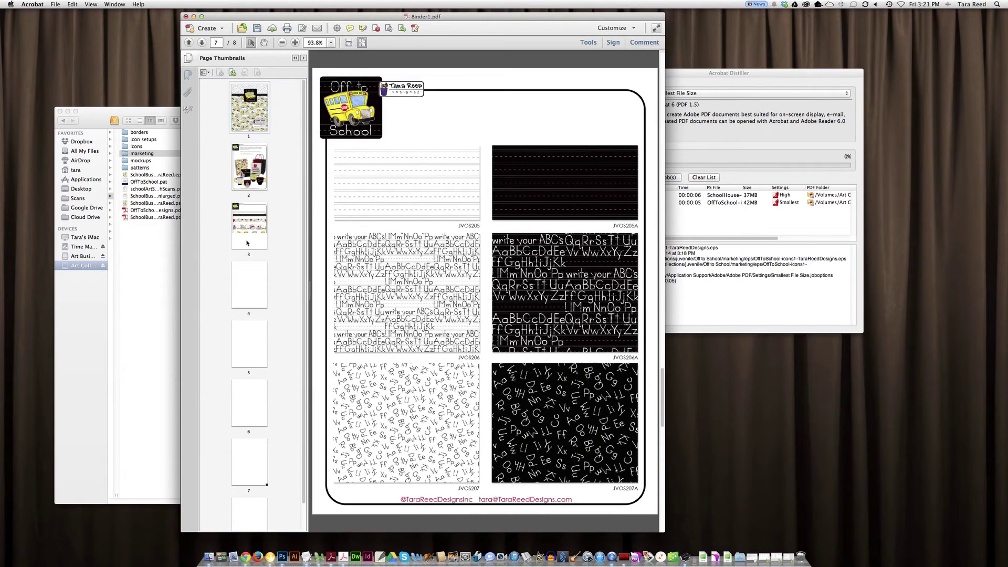
left_click(248, 236)
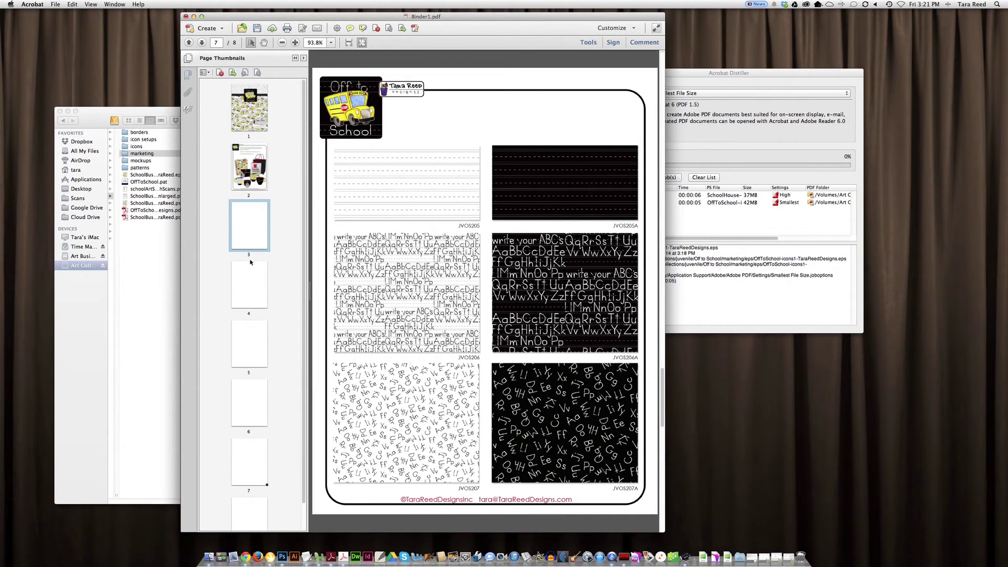
left_click(255, 348)
left_click(255, 430)
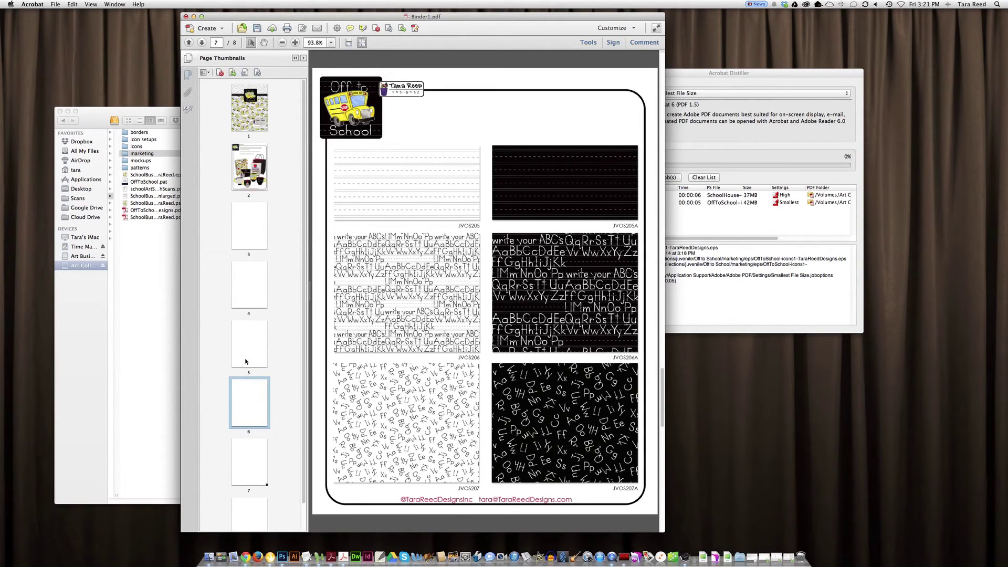
Close the combined Binder1 PDF without saving it.
left_click(56, 4)
left_click(56, 4)
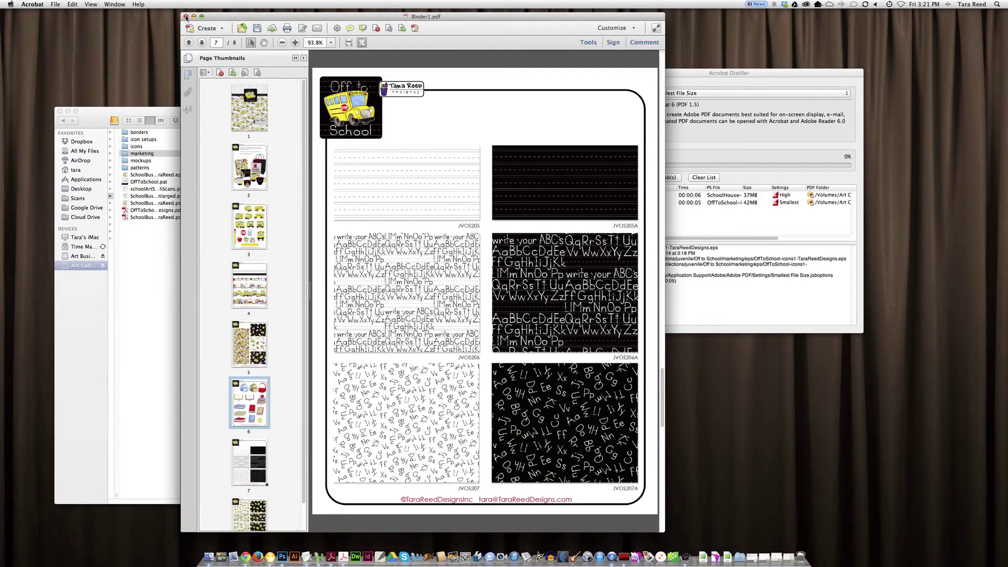
key("super+w")
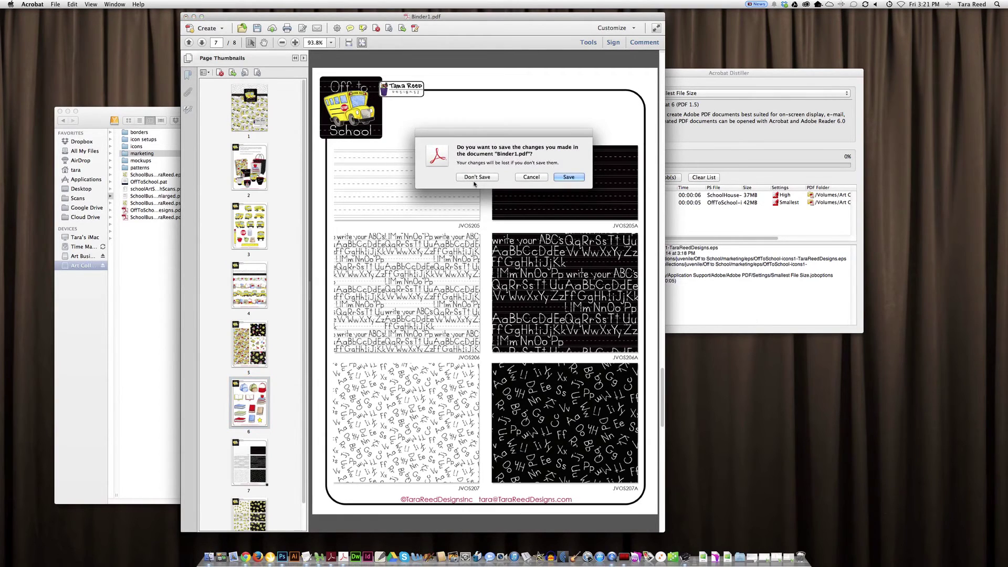
left_click(477, 180)
Compare the file details of the ToPrint-OffToSchool PDF in Print PDF and the combined OffToSchool PDF in the Off to School folder.
left_click(301, 195)
left_click(305, 190)
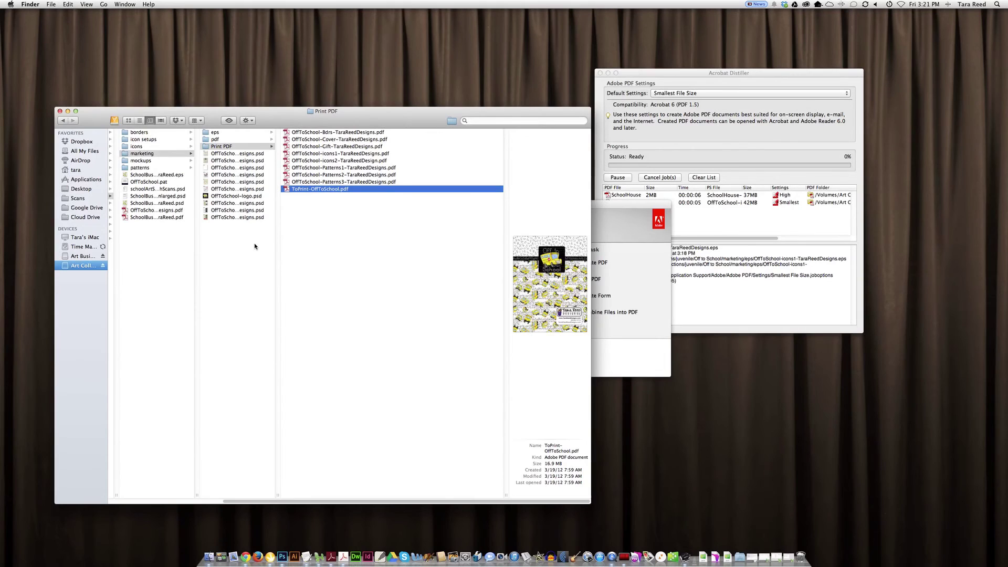
left_click_drag(286, 122, 290, 121)
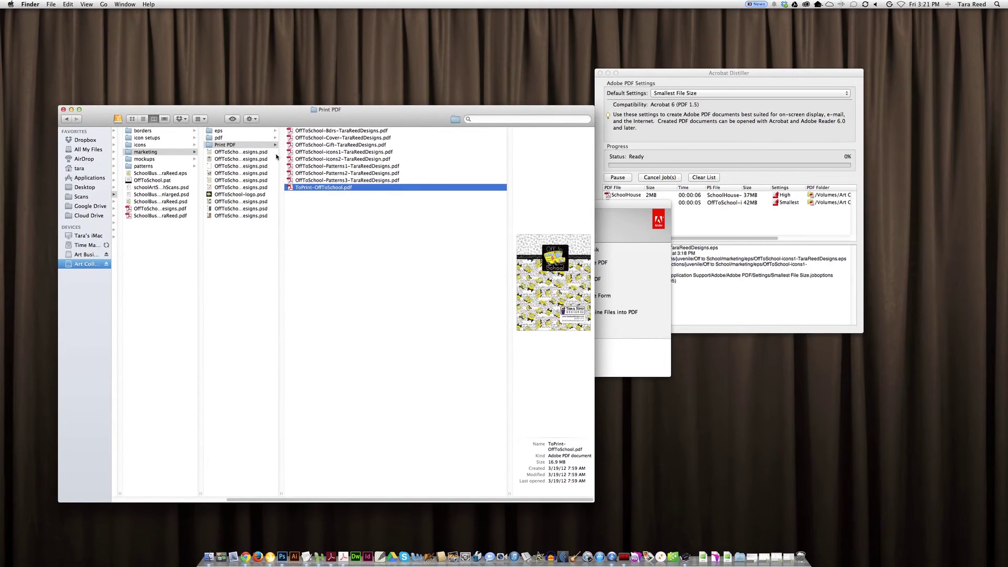
left_click(213, 137)
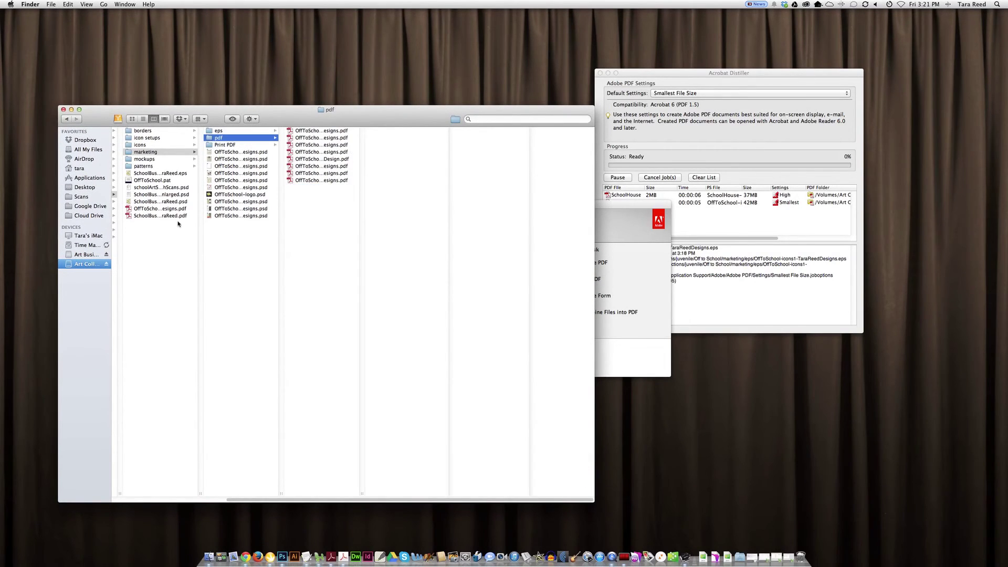
key("Left")
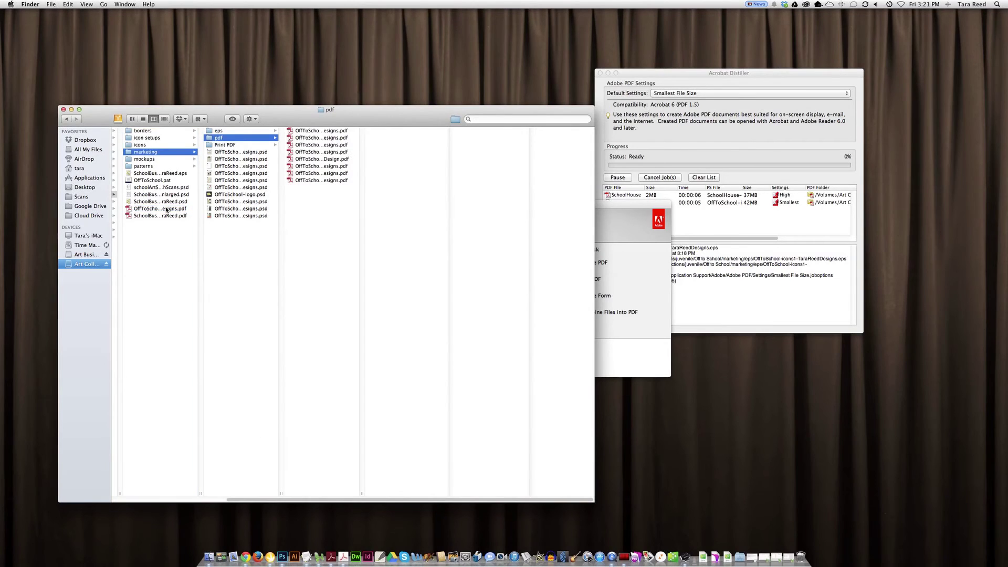
left_click(166, 210)
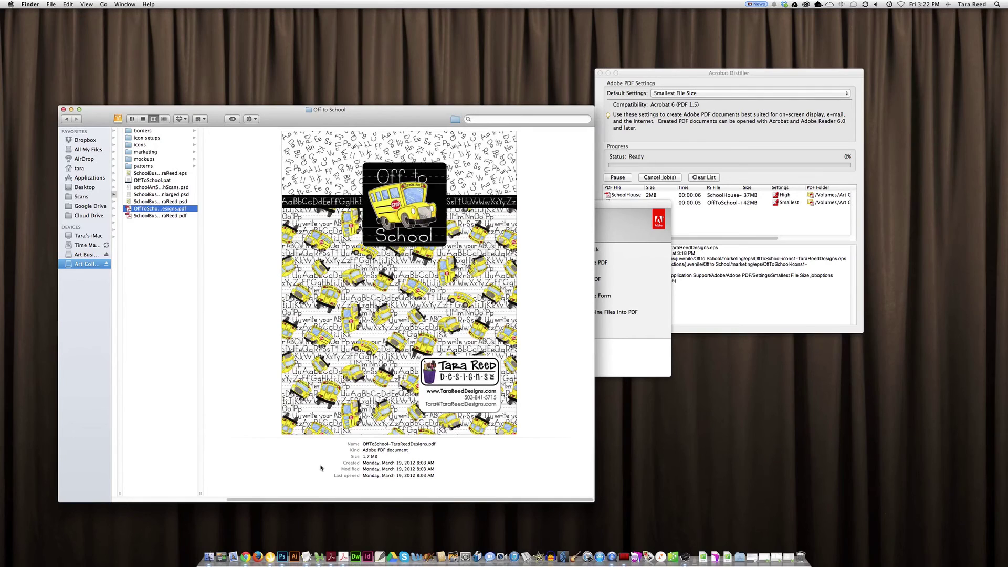
Switch from Finder to Acrobat Distiller, and bring the Acrobat welcome window to the front.
left_click(732, 321)
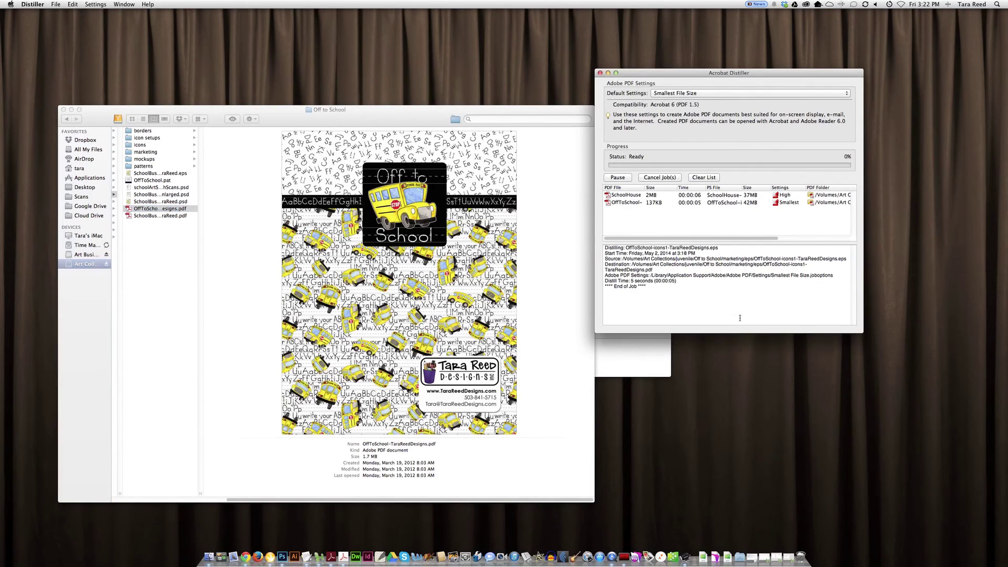
left_click(654, 366)
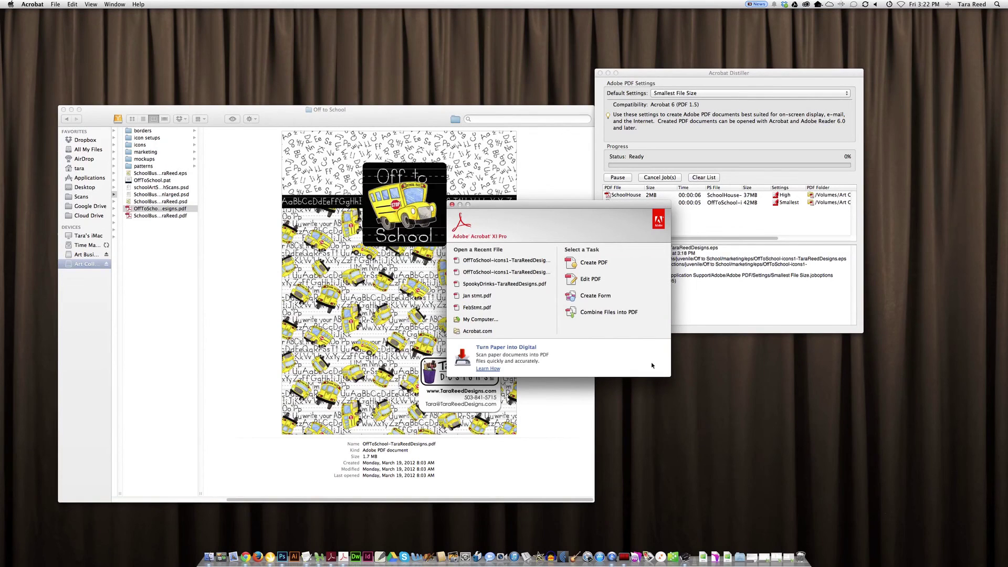